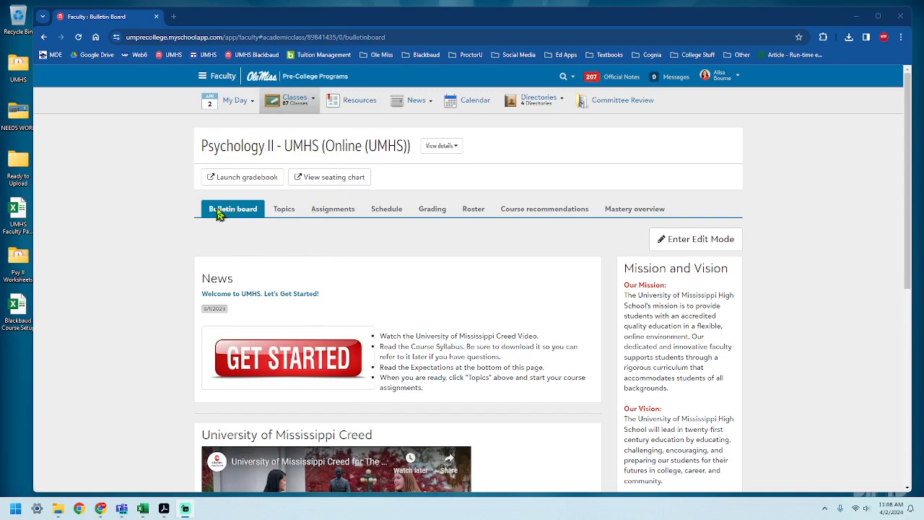
From the Psychology II course's assignments, start adding an assessment of the new type.
click(283, 211)
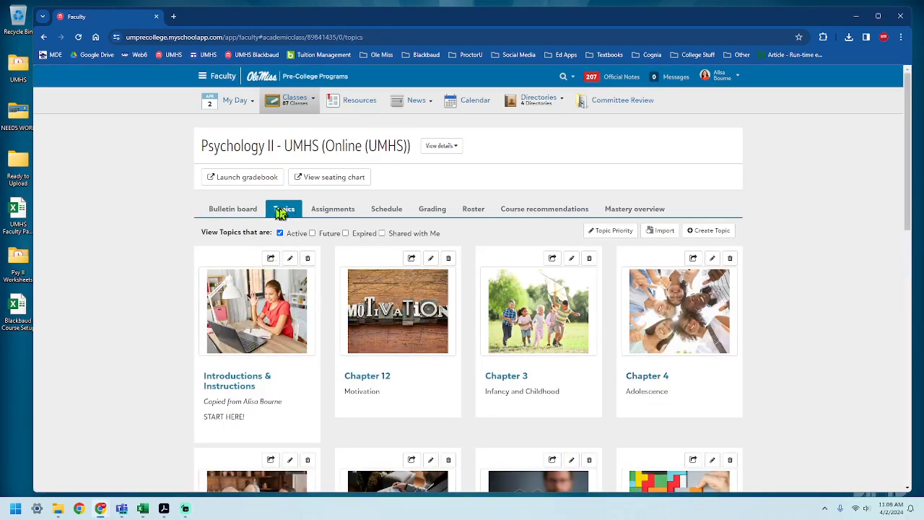
click(334, 212)
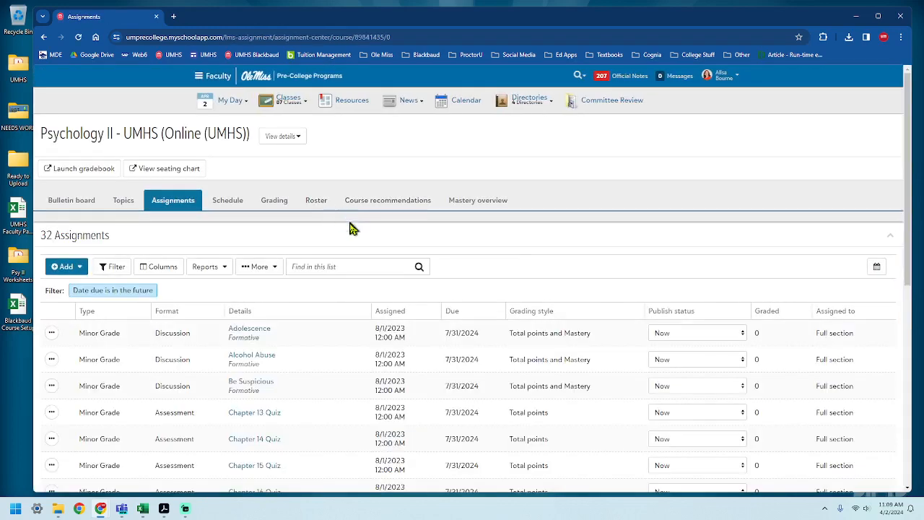
click(69, 268)
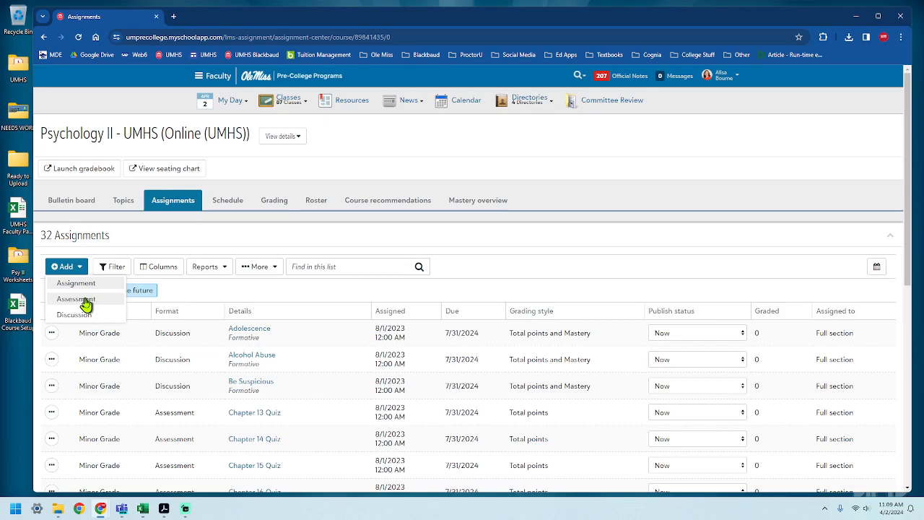
click(81, 299)
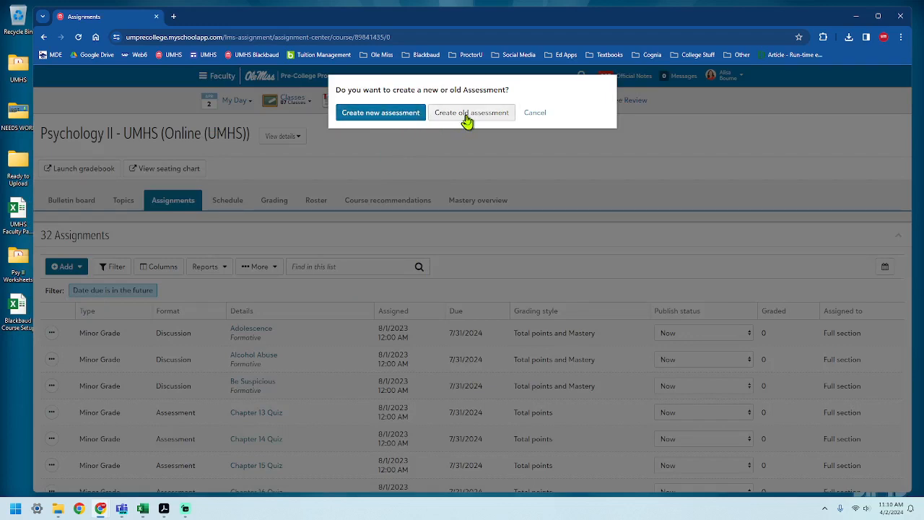
click(380, 112)
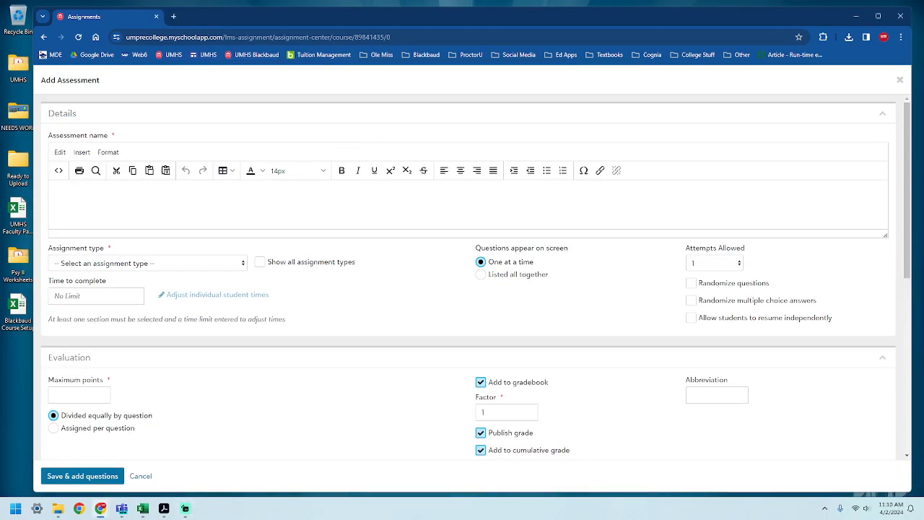
Name the assessment "Monkeys and Morality Video Quiz" and set its assignment type to Minor Grade (GB).
click(166, 208)
text(Monkeys and Morality Video Q)
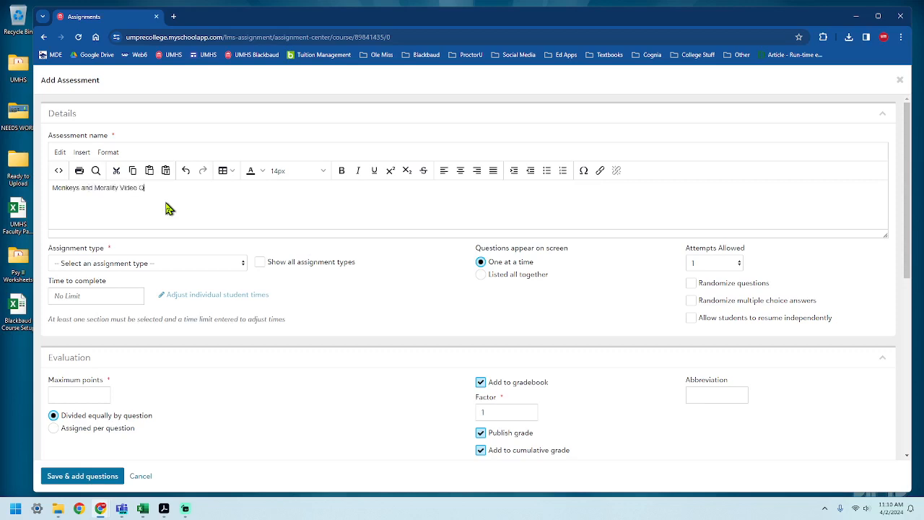
text(uiz)
click(244, 265)
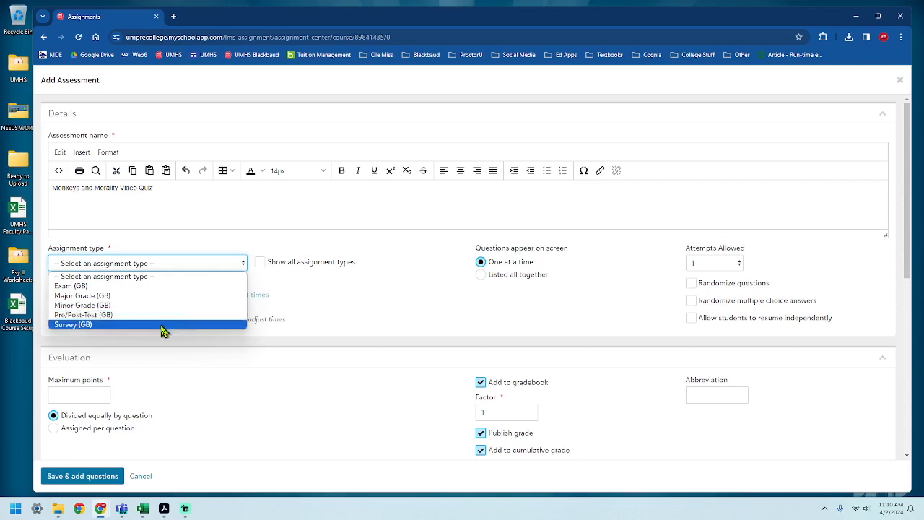
click(126, 306)
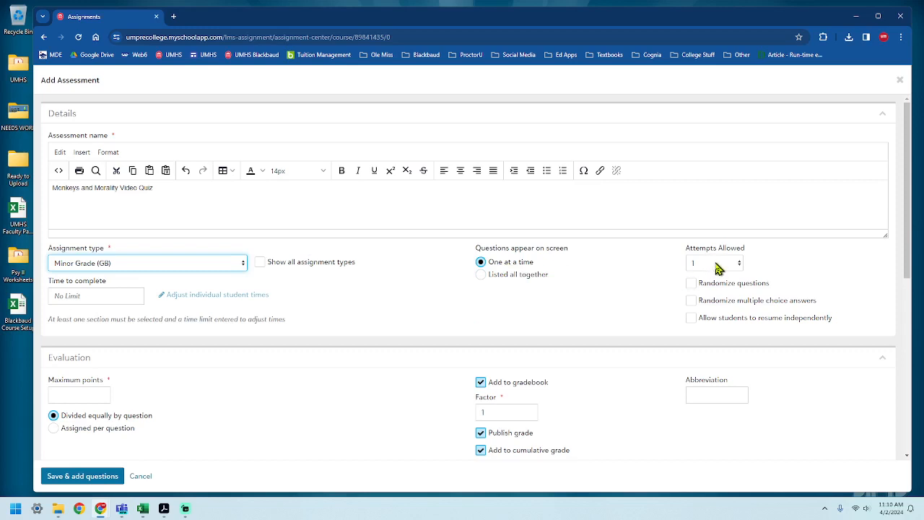
Randomize the assessment's questions and multiple choice answers, and set the maximum points to 100.
click(722, 286)
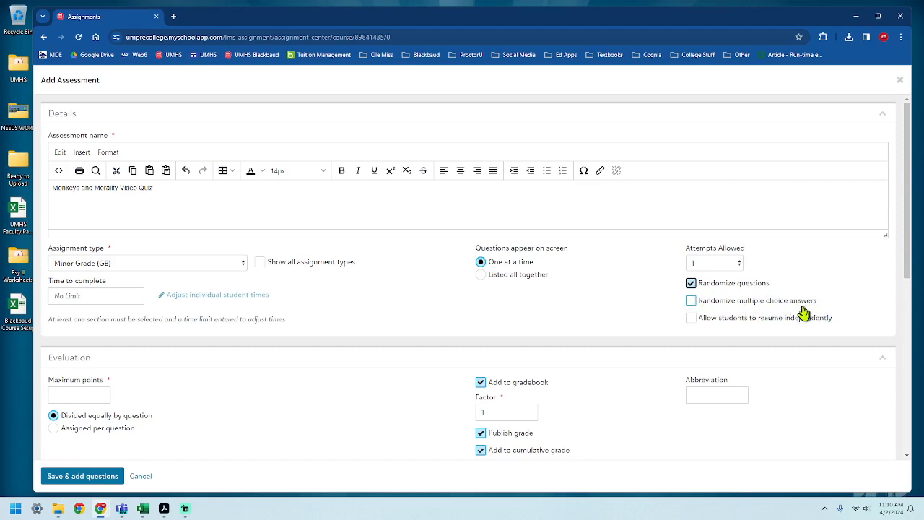
click(738, 309)
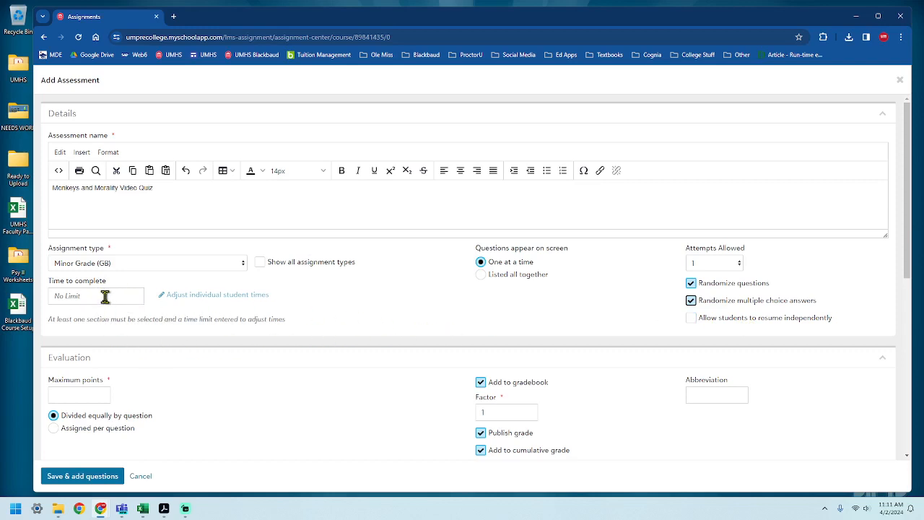
scroll(105, 257, down, 1)
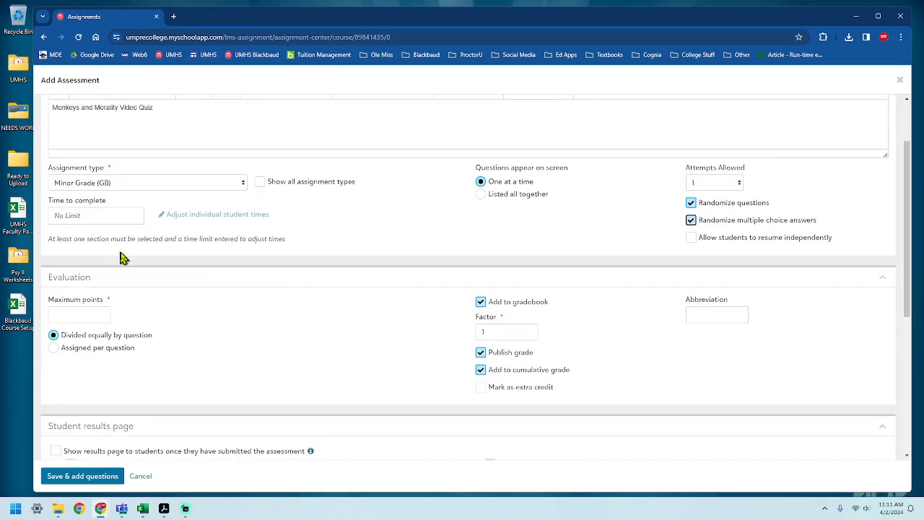
scroll(189, 326, down, 1)
click(91, 233)
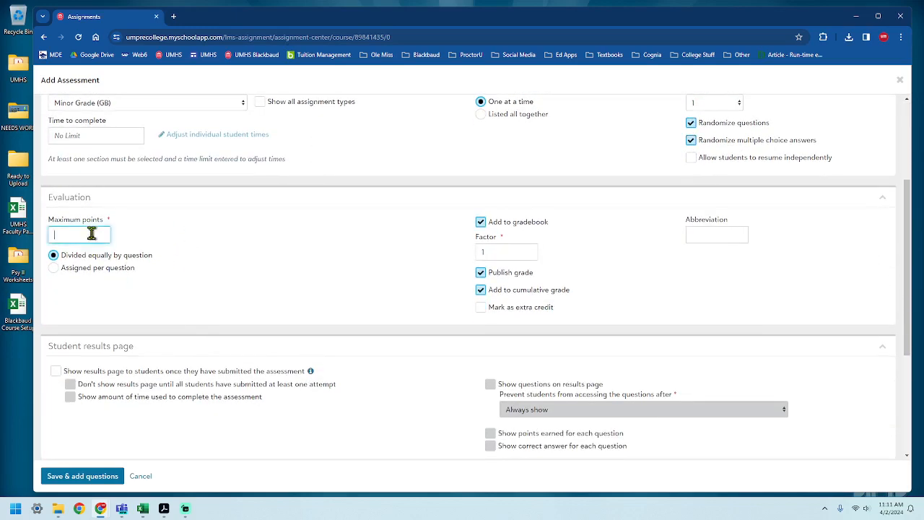
text(100)
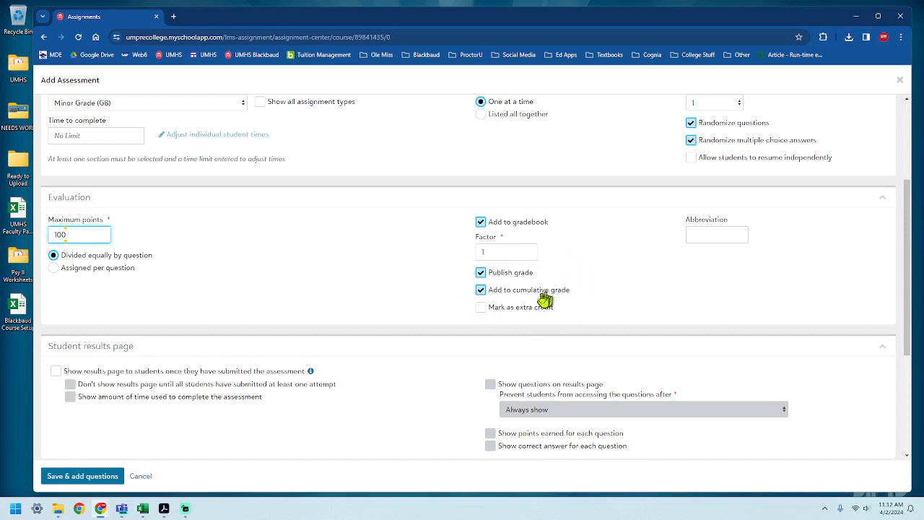
Show students the results page after submission, including the questions, with question access set to Always show.
scroll(445, 300, down, 2)
scroll(445, 299, down, 1)
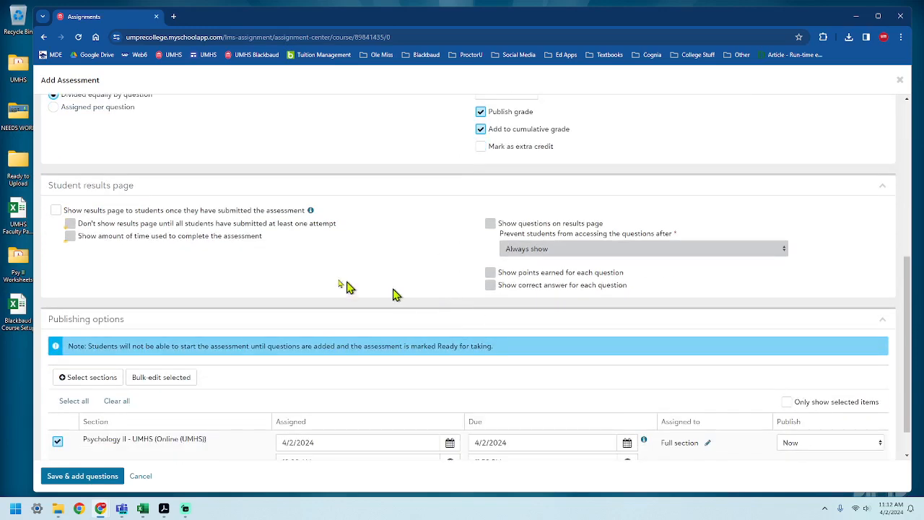
click(57, 211)
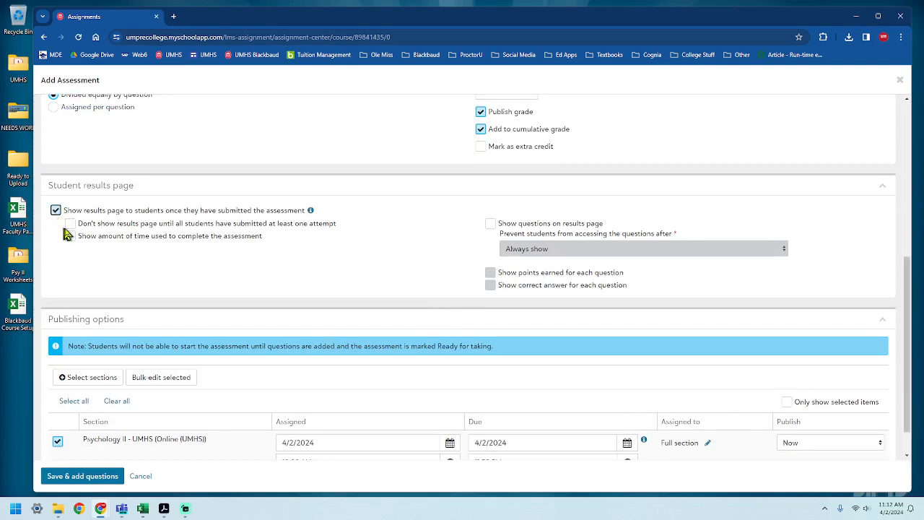
click(491, 224)
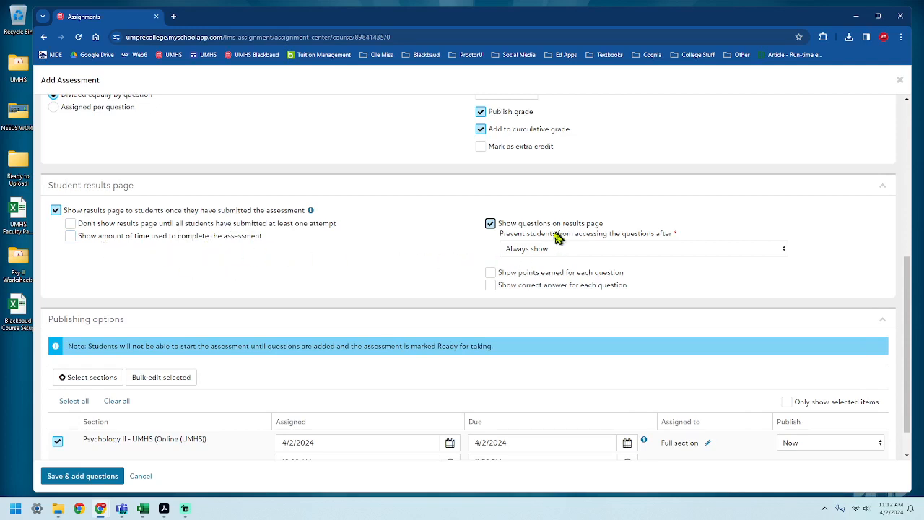
click(593, 251)
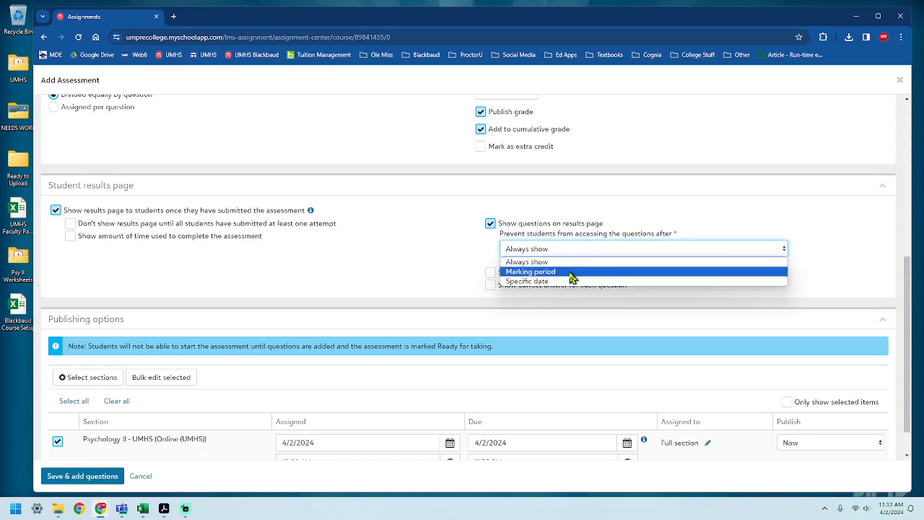
click(543, 262)
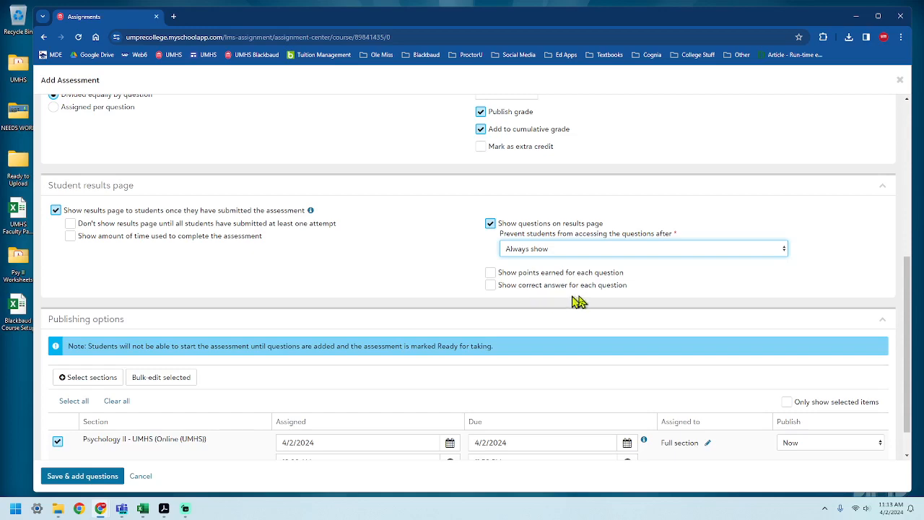
Set the assigned date for the Psychology II section to 8/1/2023.
scroll(564, 320, down, 1)
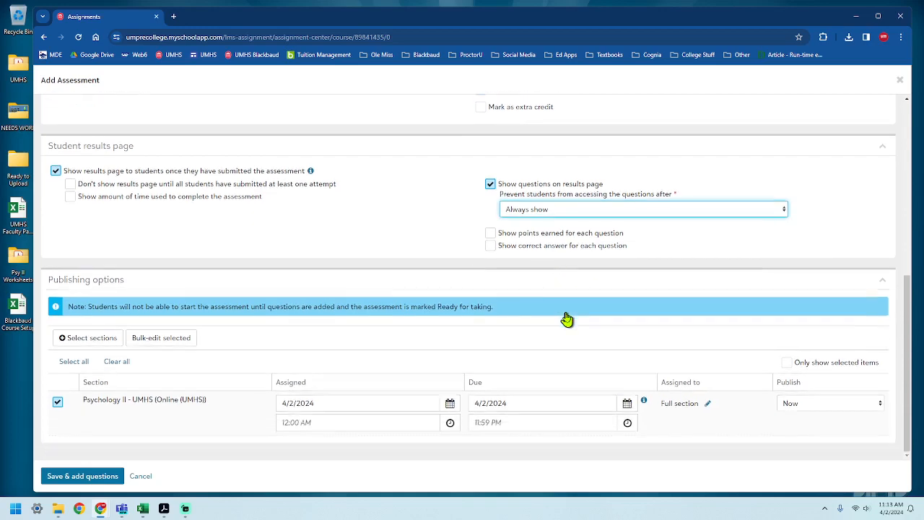
click(450, 404)
click(324, 271)
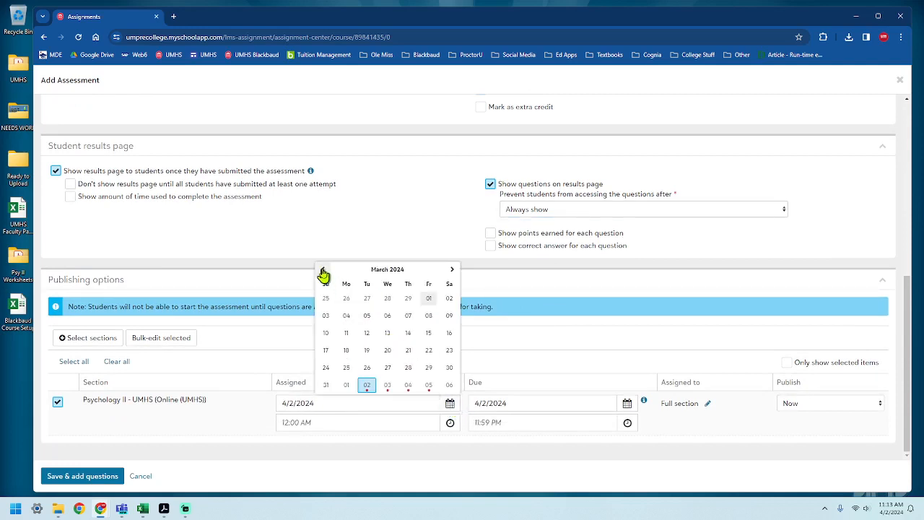
click(323, 271)
click(323, 271)
click(323, 271)
click(323, 270)
click(324, 270)
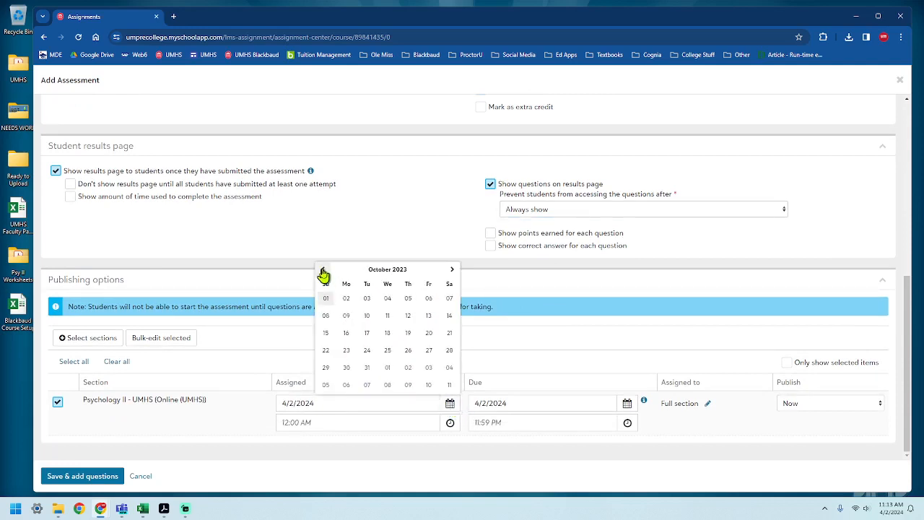
click(324, 272)
click(323, 272)
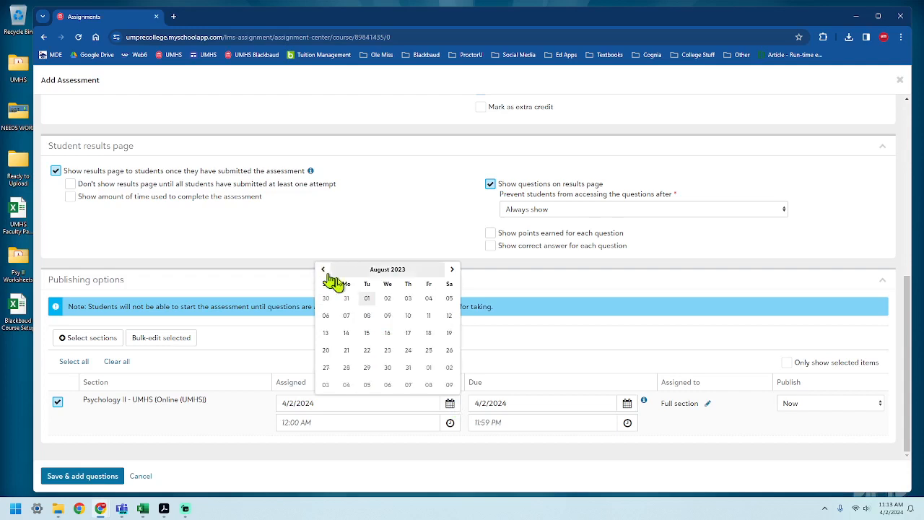
click(367, 299)
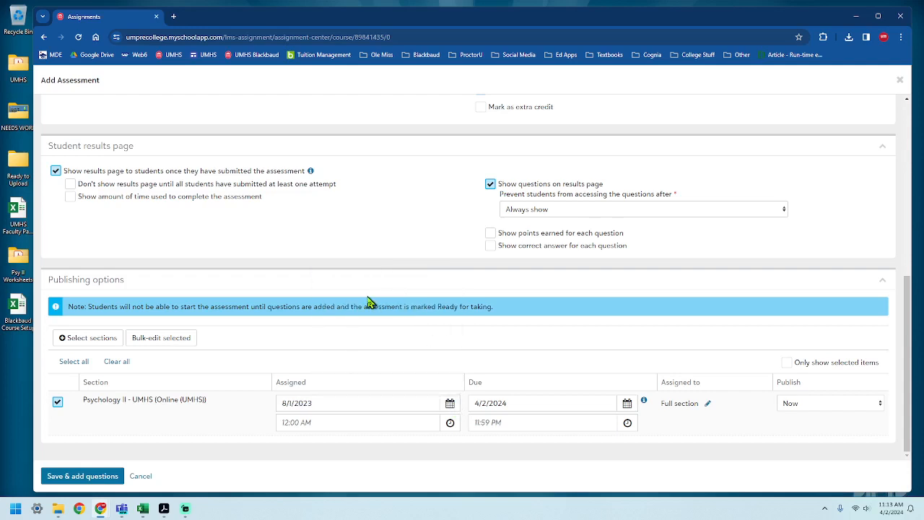
Set the section's due date to 7/31/2024 and save the assessment to continue to its questions.
click(626, 402)
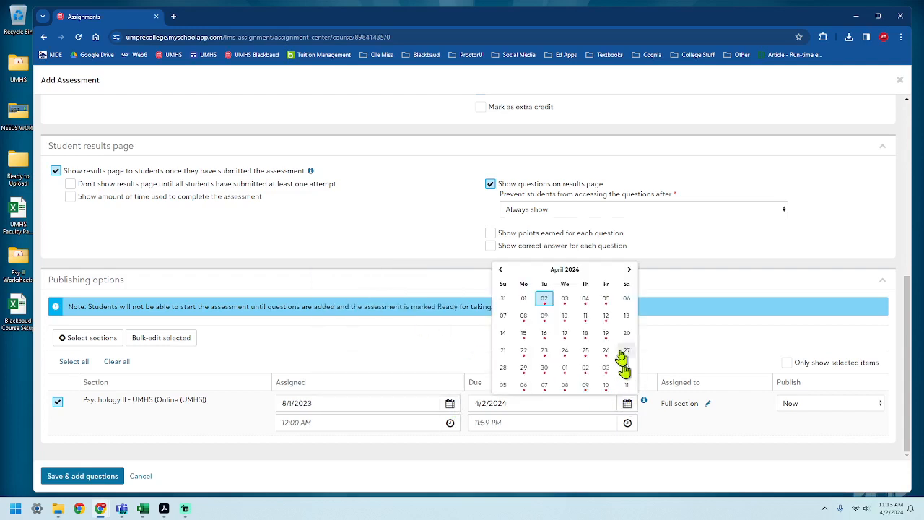
click(629, 273)
click(629, 273)
click(628, 273)
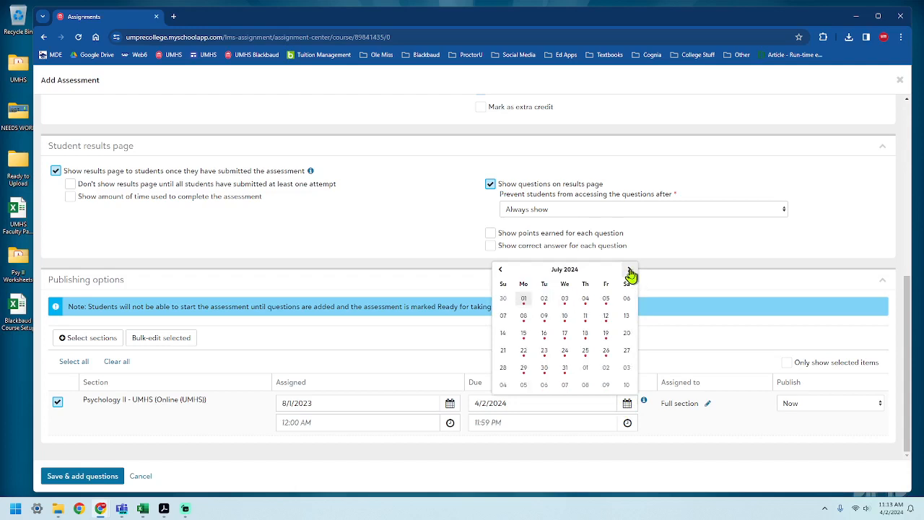
click(565, 368)
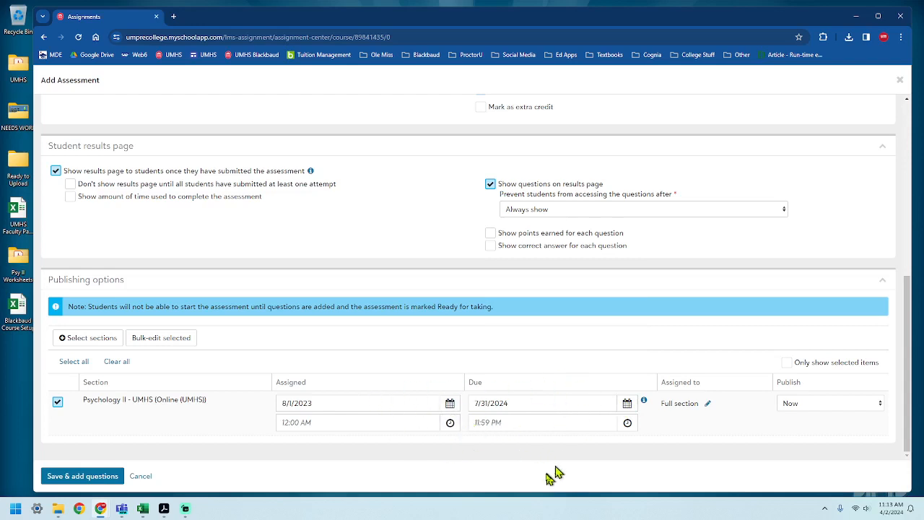
click(104, 479)
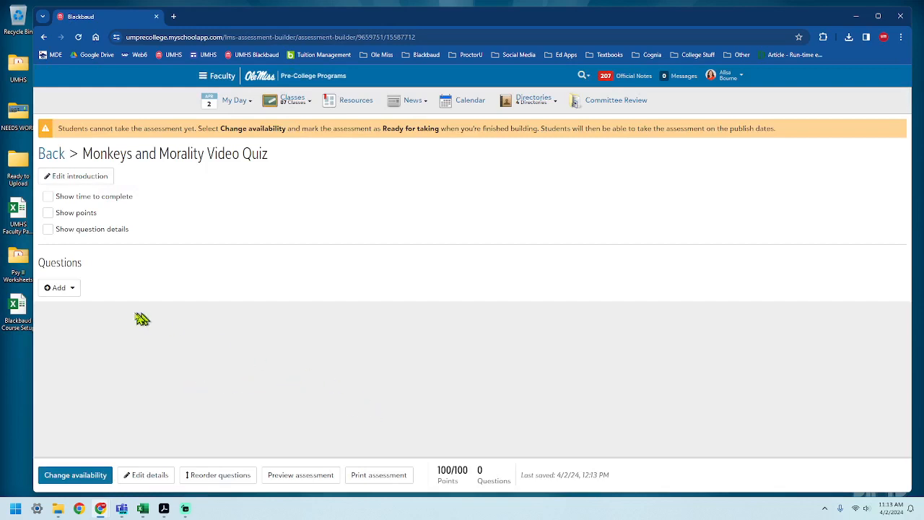
Add and save a fill in the blank question with the text "andkl" and the answer "asndk".
click(59, 288)
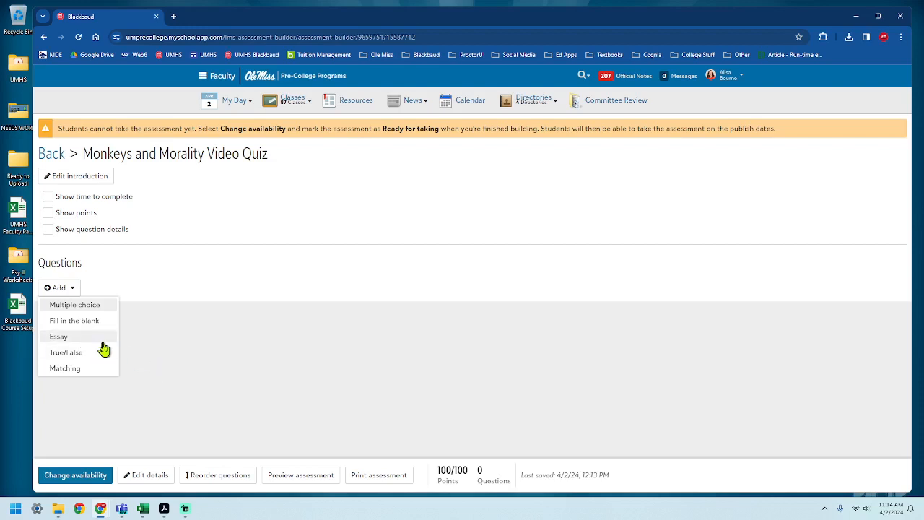
click(92, 322)
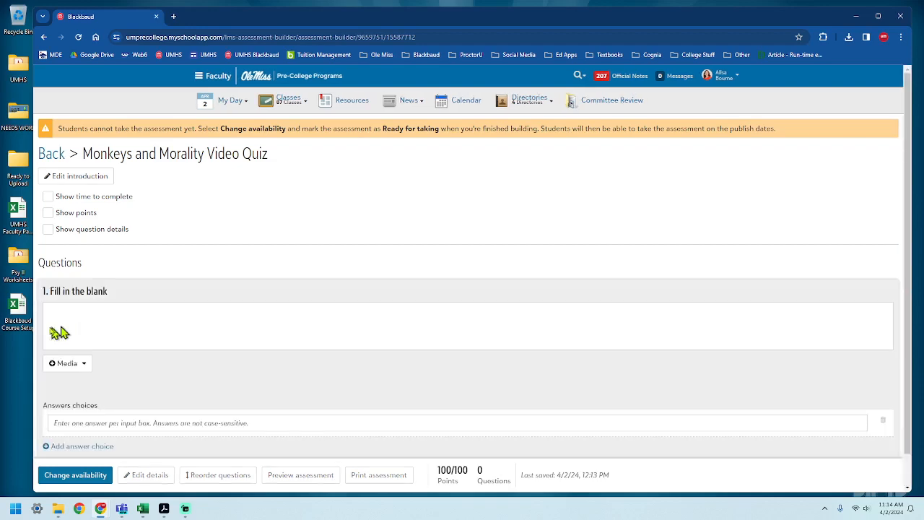
scroll(171, 346, down, 2)
click(104, 291)
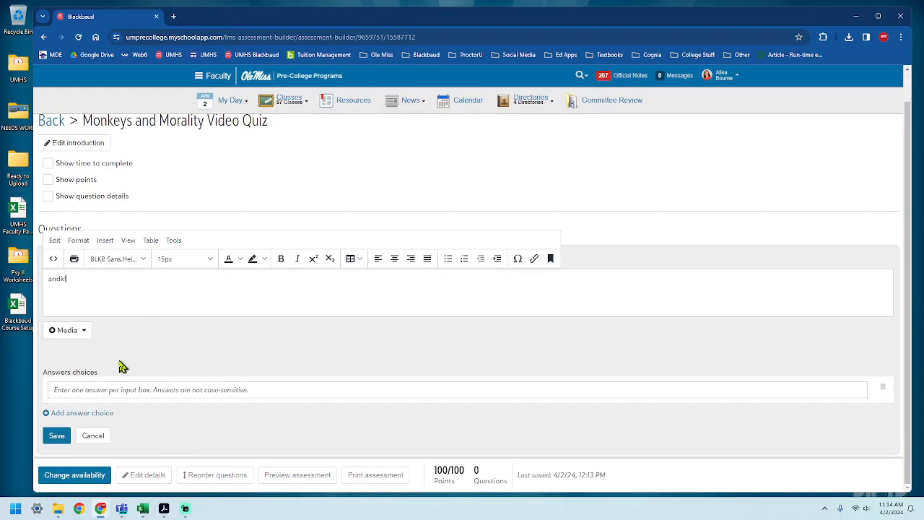
click(141, 392)
text(asndk)
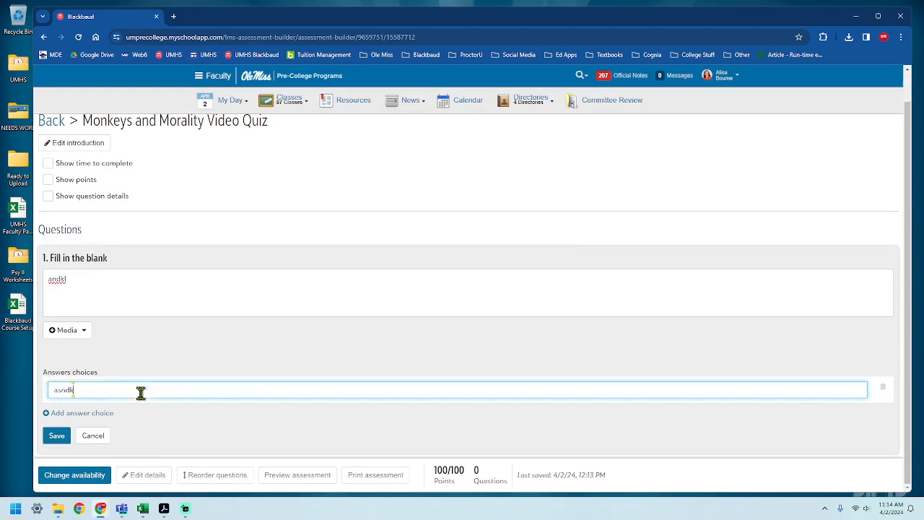
click(53, 436)
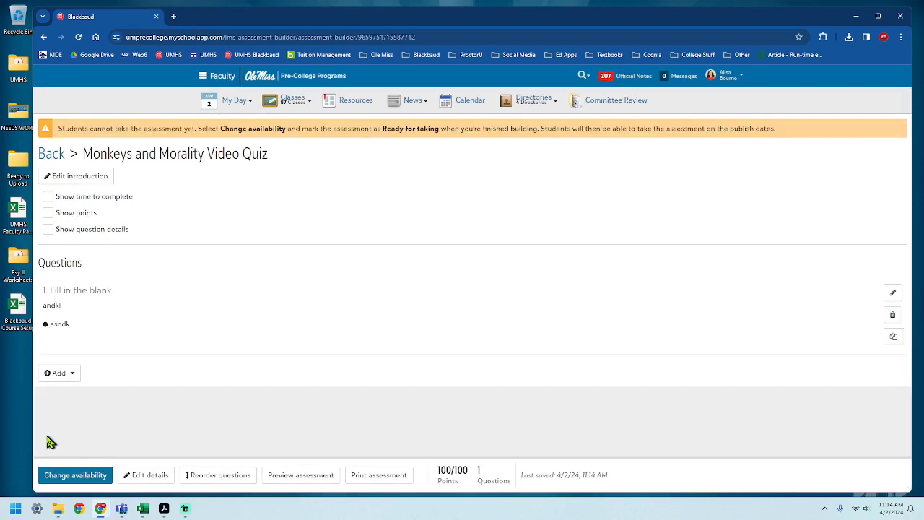
Mark the quiz as Ready for taking, save the availability, and return to the course's assignments list.
click(75, 476)
click(382, 116)
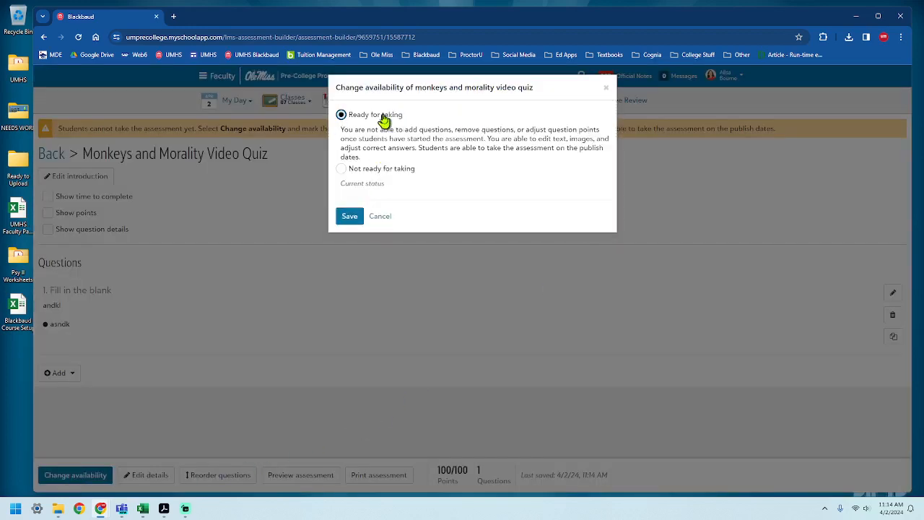
click(348, 219)
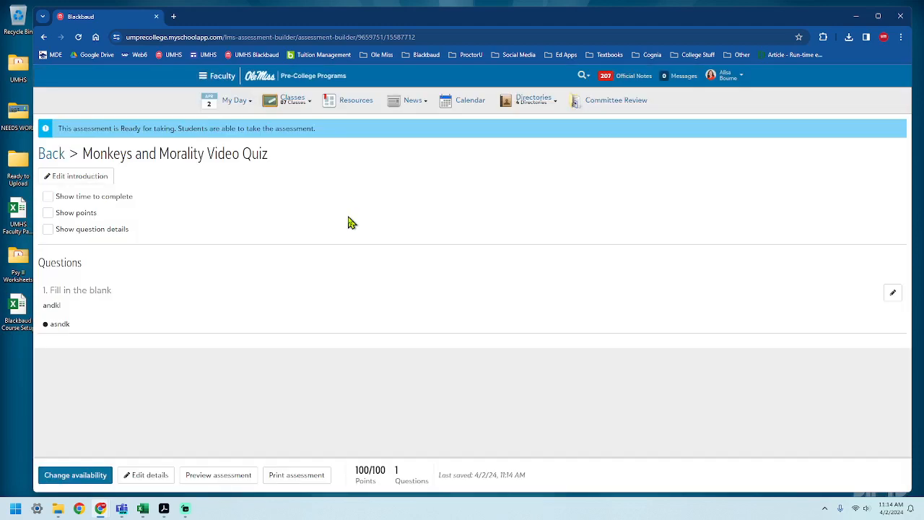
click(51, 153)
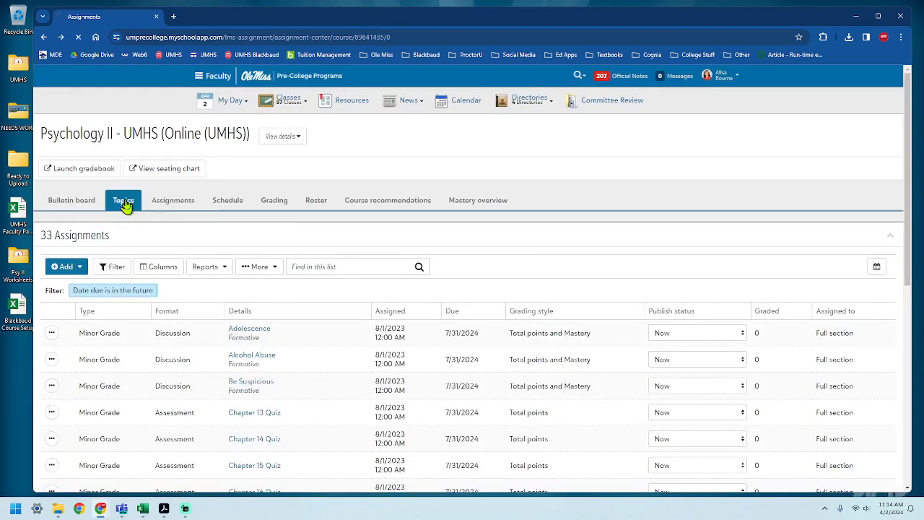
Add the Monkeys and Morality Video Quiz to the Chapter 3 topic's assignments, save, and return to the topics list.
click(127, 207)
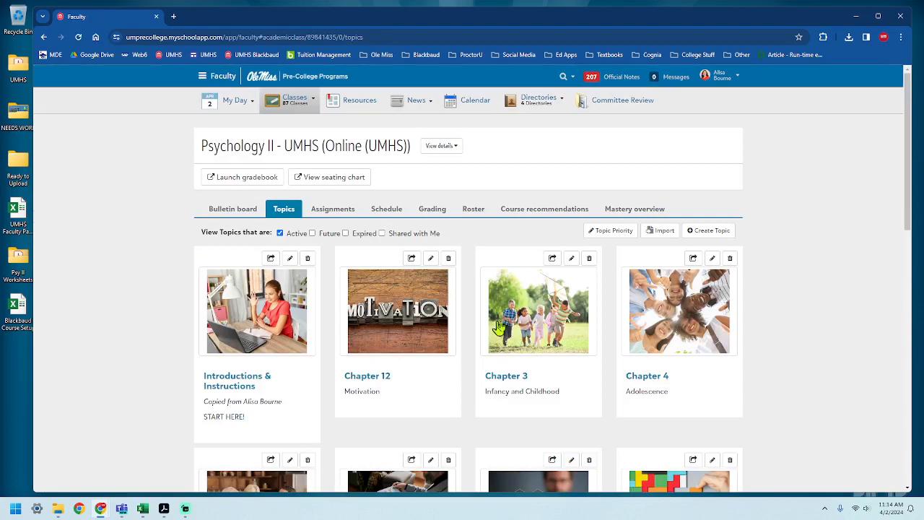
click(571, 258)
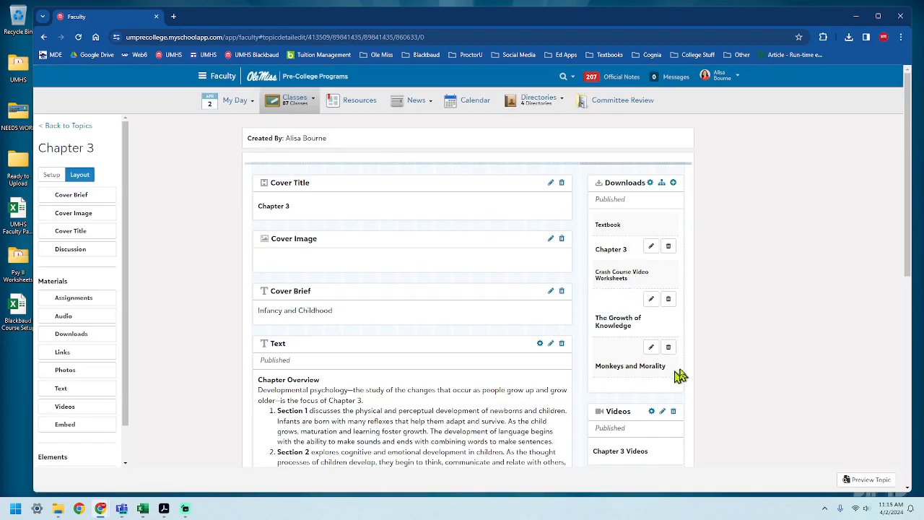
scroll(680, 375, down, 5)
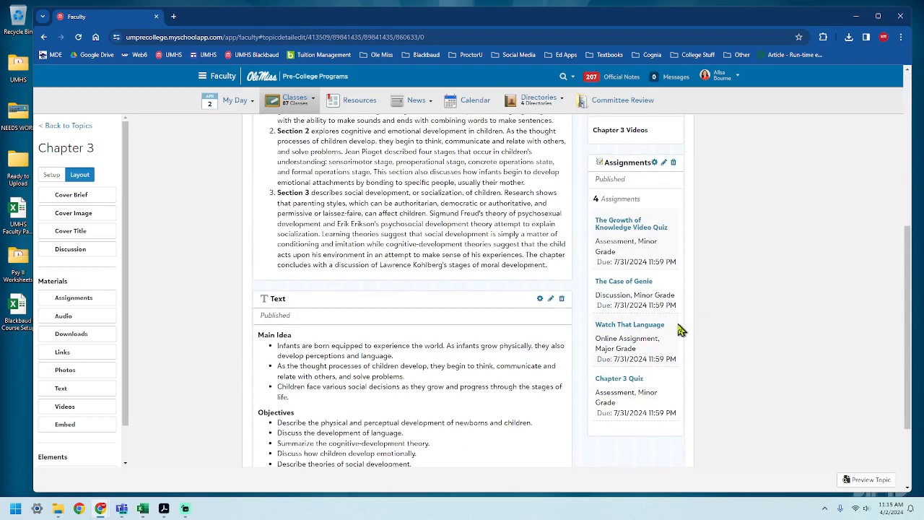
click(663, 166)
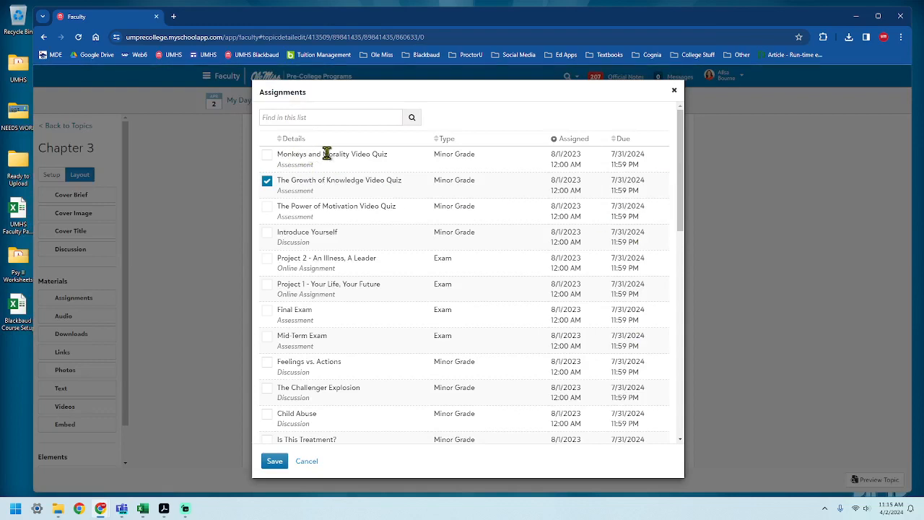
click(267, 156)
click(273, 462)
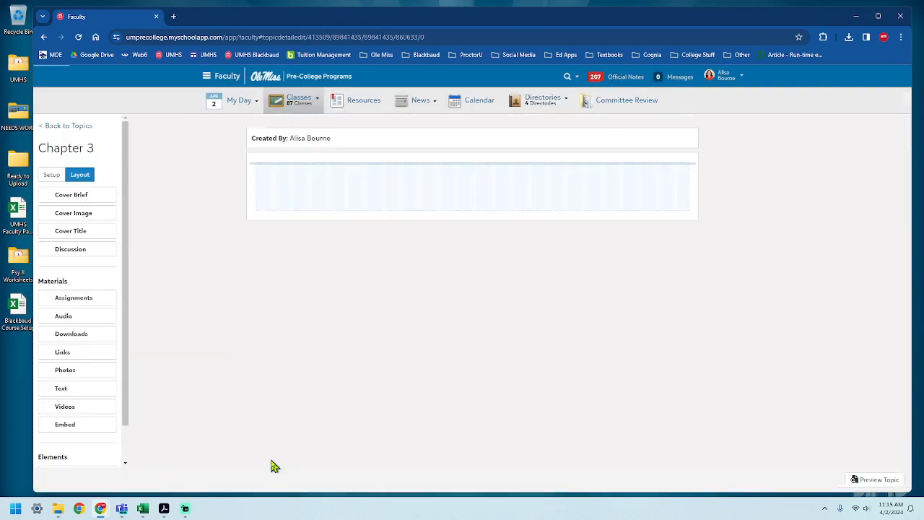
click(78, 127)
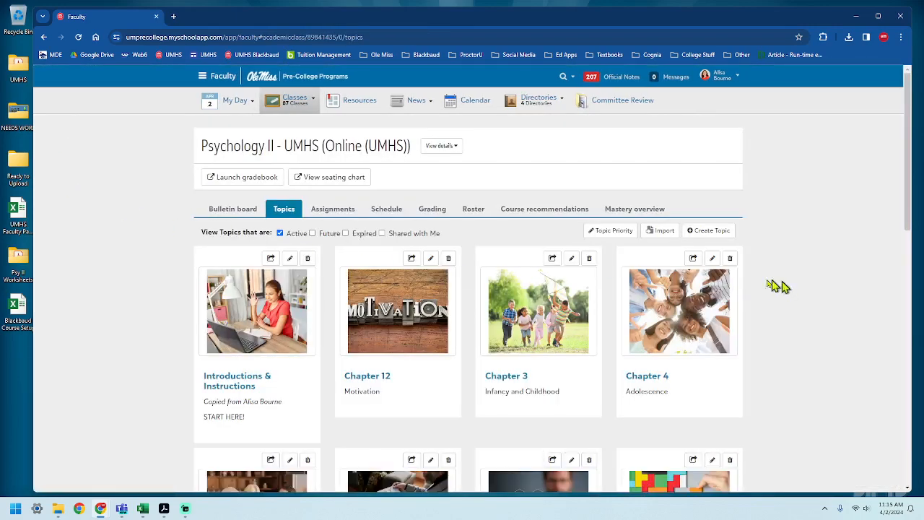
View the Chapter 3 topic page and check its assignments for the Monkeys and Morality Video Quiz.
click(543, 321)
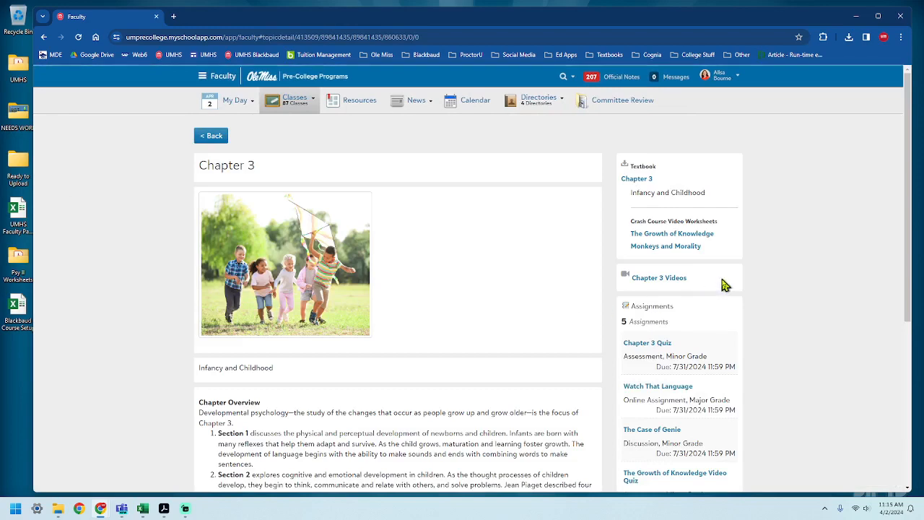
scroll(675, 285, down, 4)
scroll(678, 289, up, 2)
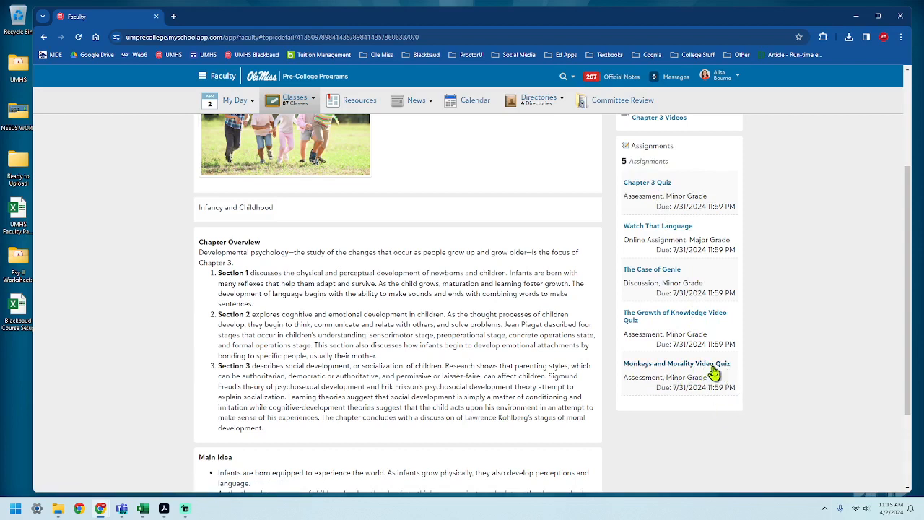
scroll(711, 388, up, 3)
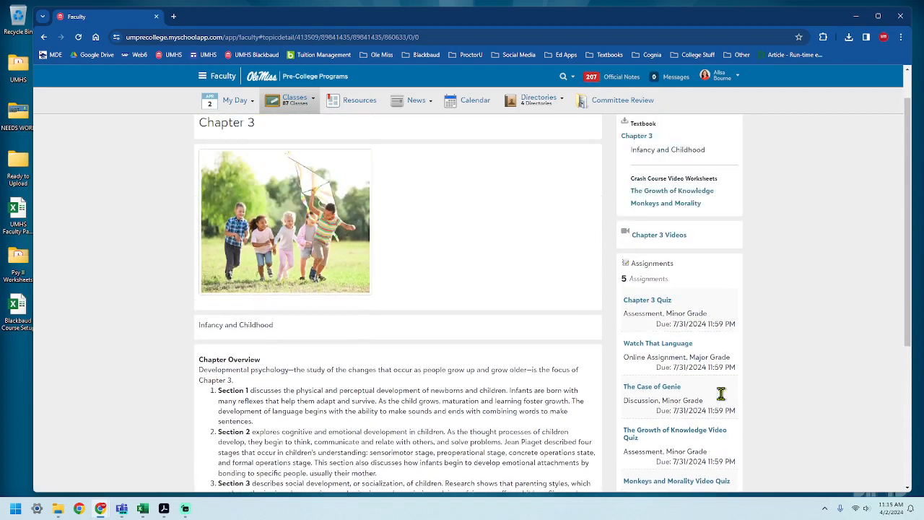
Leave the Chapter 3 topic and return to the Psychology II course's assignments list.
click(213, 137)
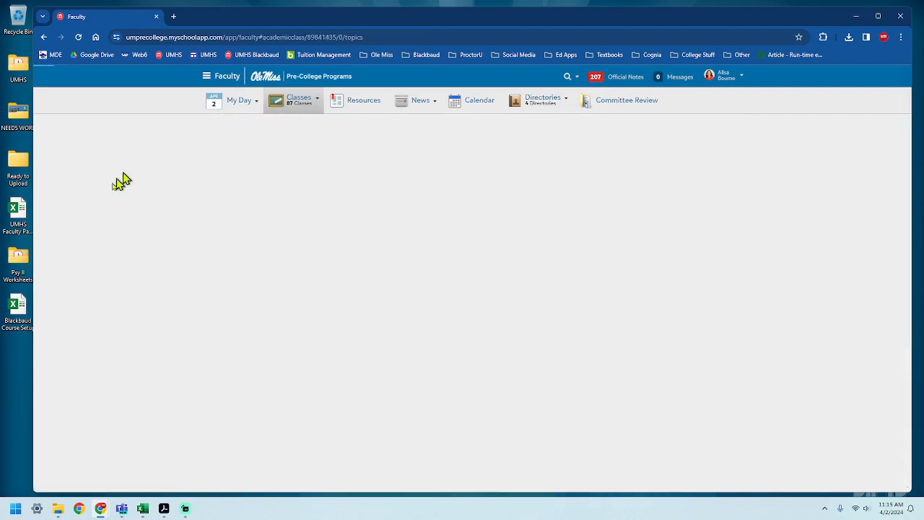
click(339, 218)
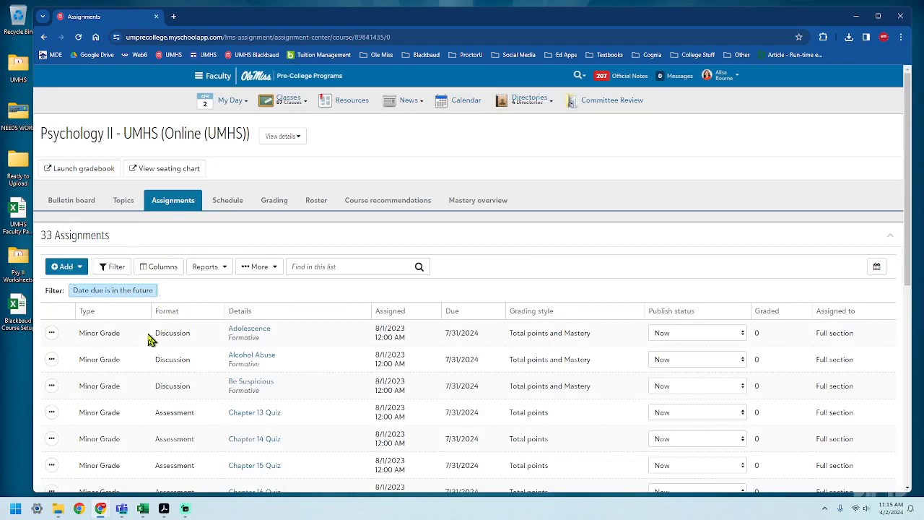
click(185, 508)
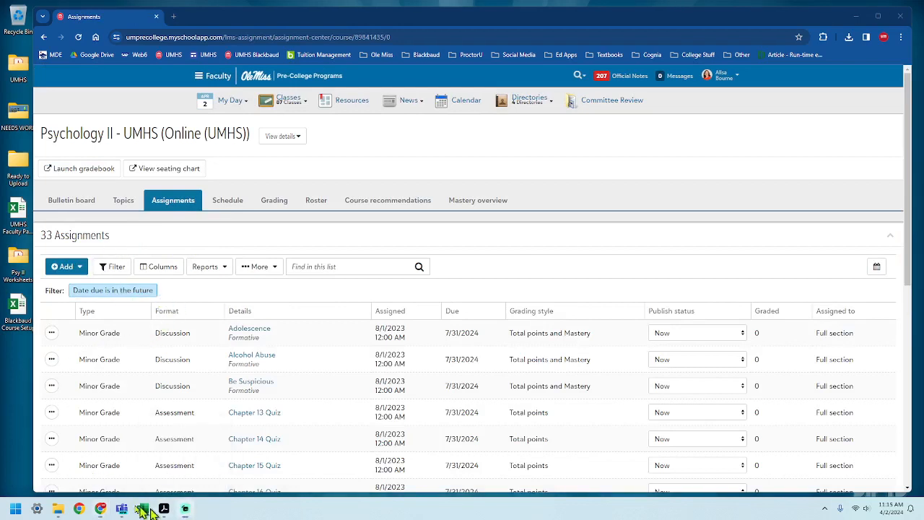